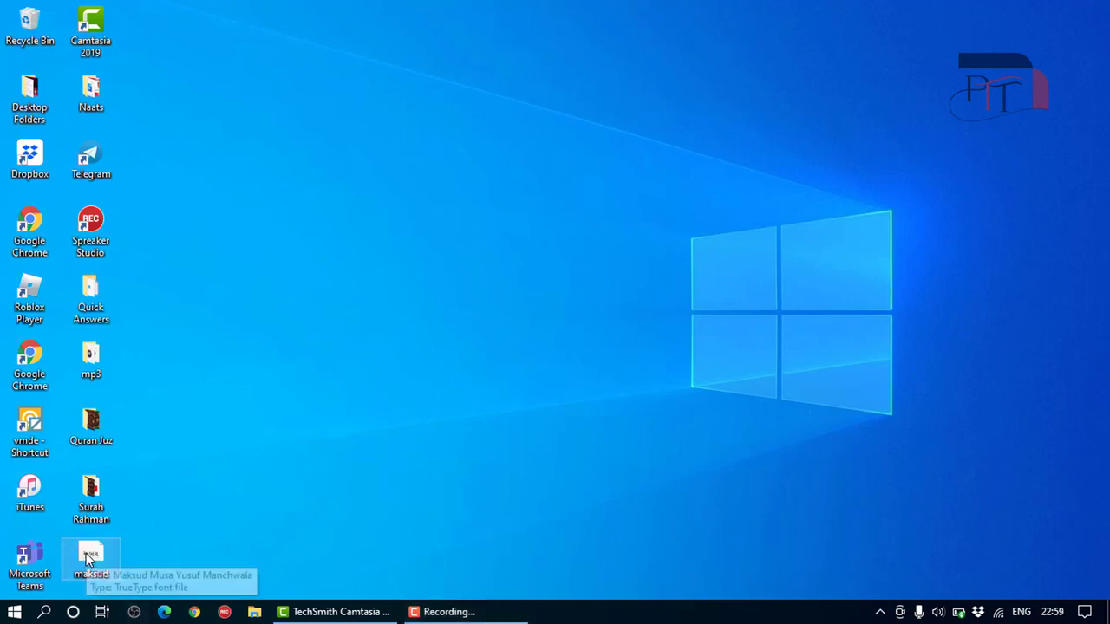
# Install the maksud font file, then launch Word with a new blank document
pyautogui.rightClick(87, 556)
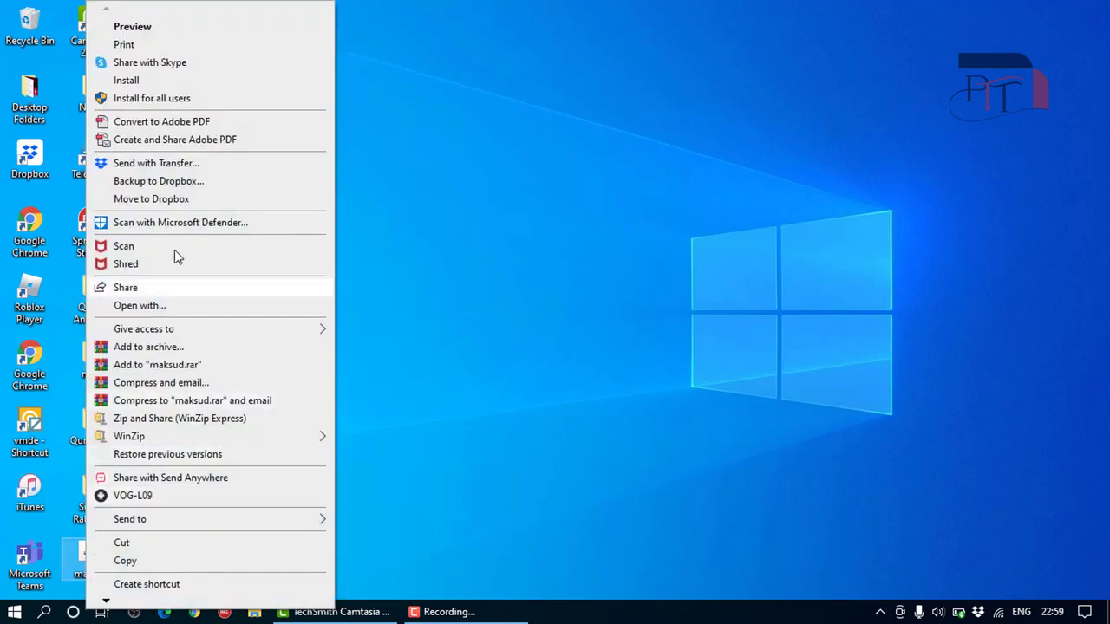
pyautogui.click(181, 83)
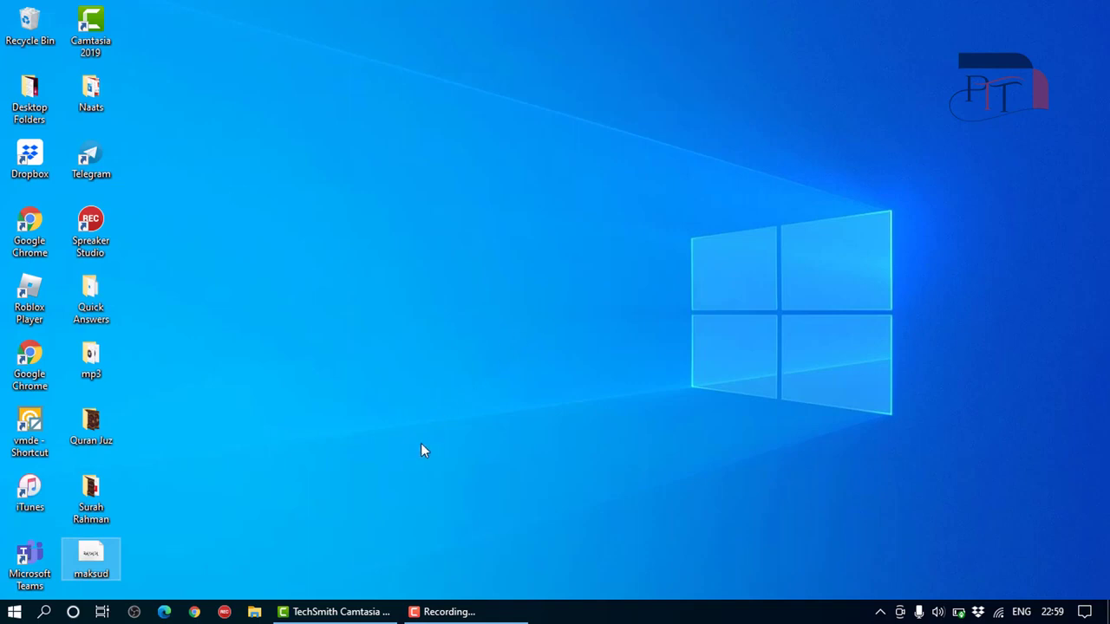
pyautogui.click(14, 611)
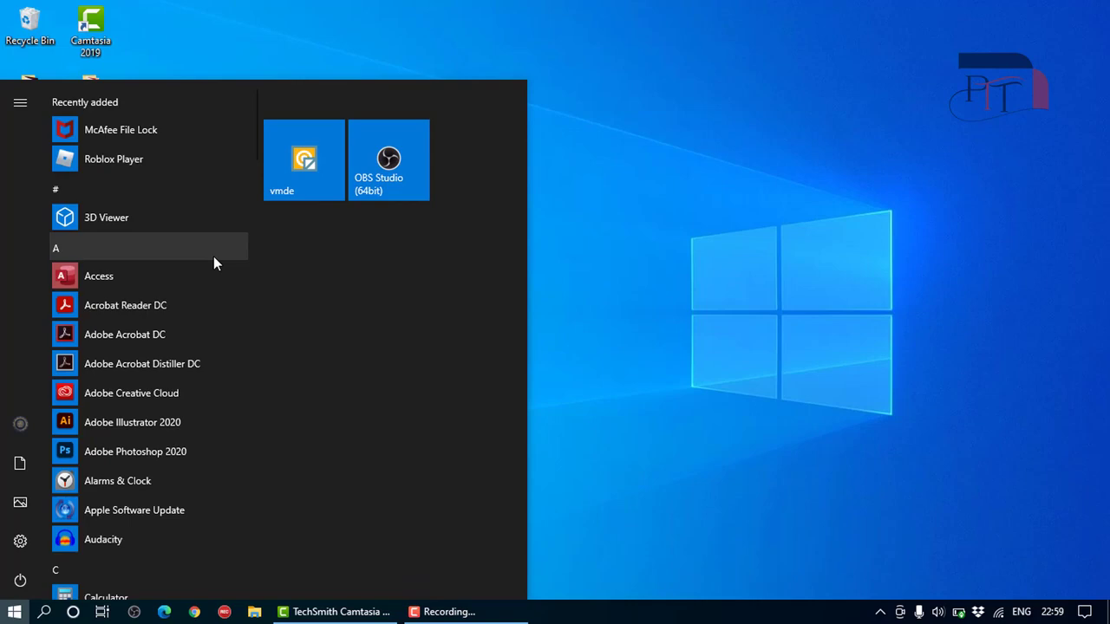
pyautogui.write('w')
pyautogui.click(145, 171)
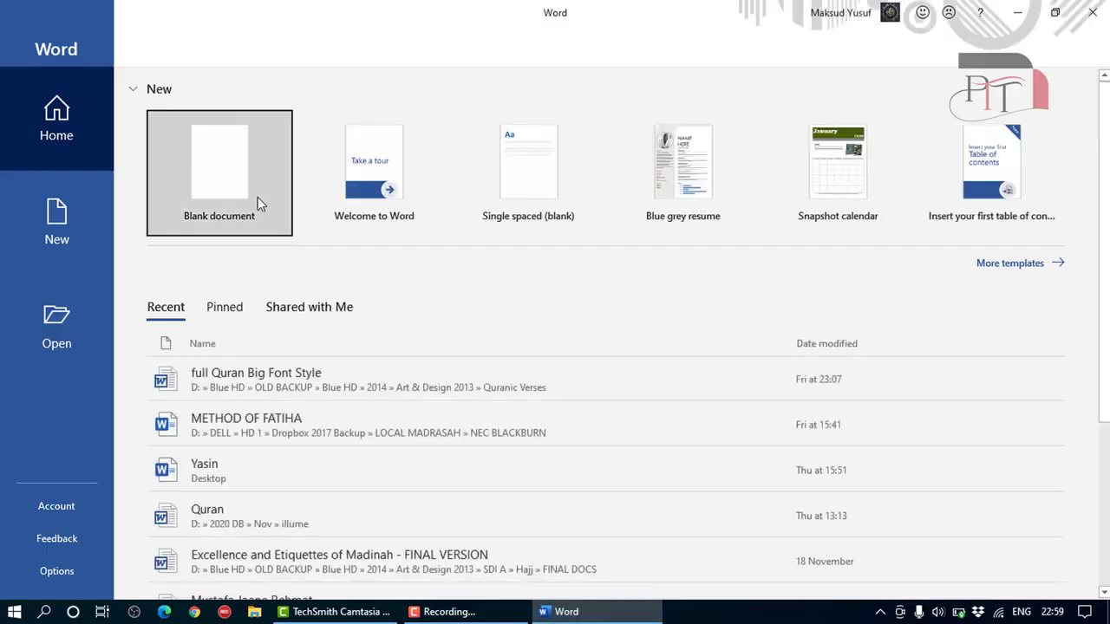
pyautogui.click(215, 158)
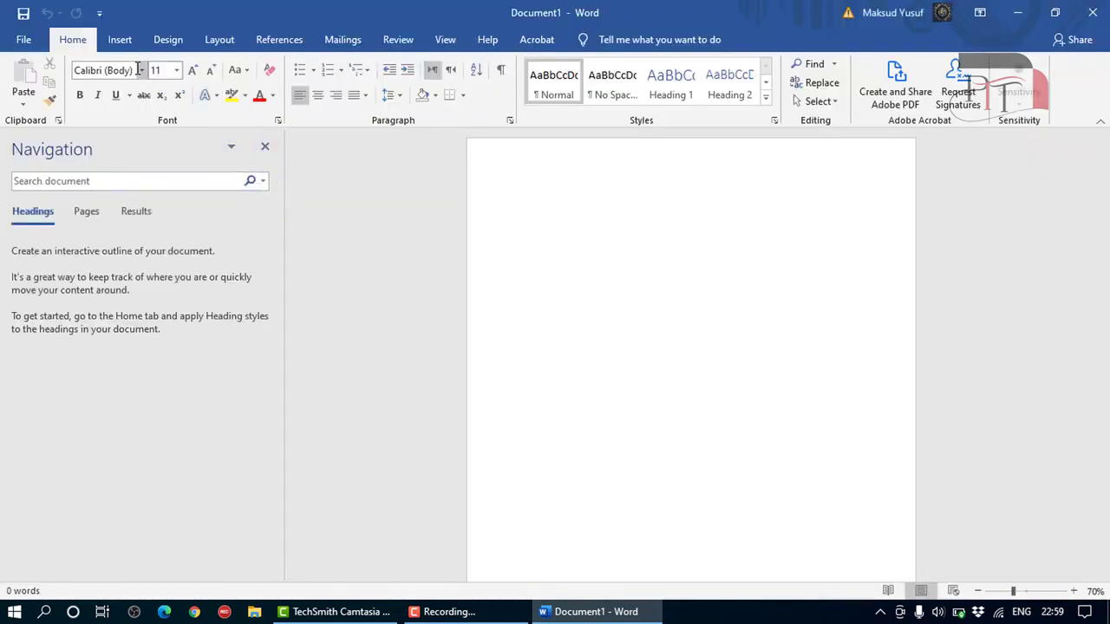
# Apply the Maksud Musa Gujarati font to the blank document
pyautogui.click(111, 71)
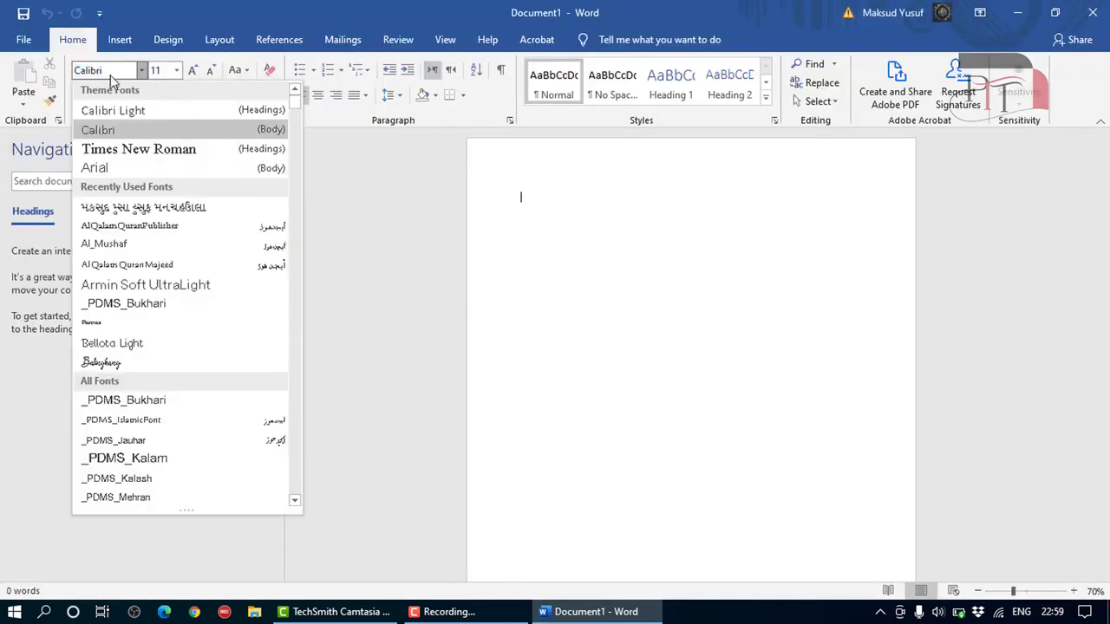
pyautogui.moveTo(111, 75); pyautogui.dragTo(66, 76)
pyautogui.write('Maksud Musa')
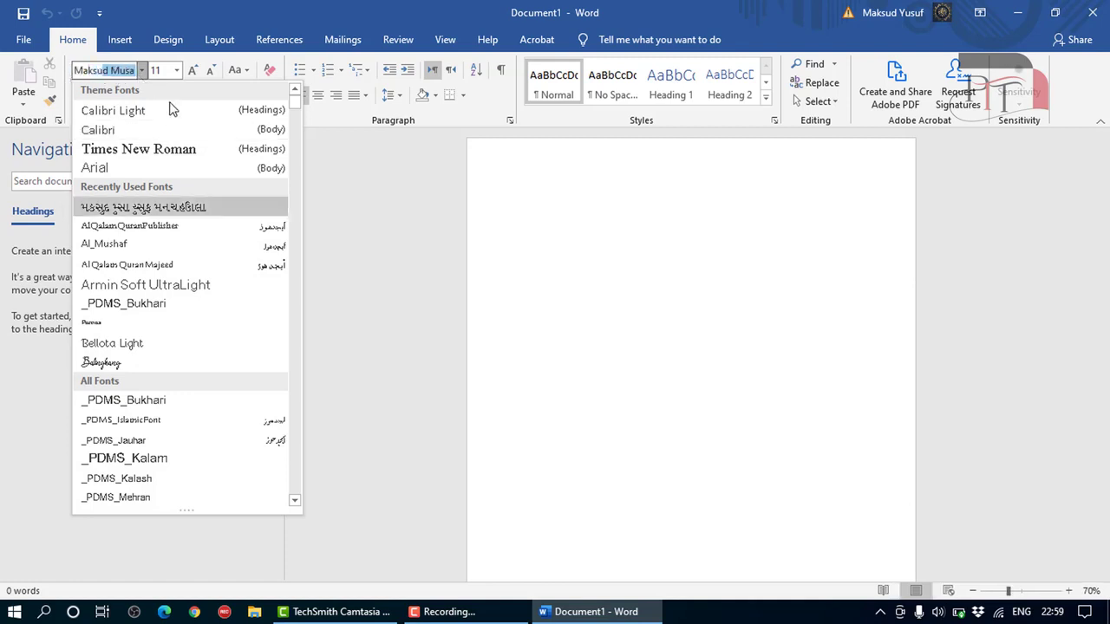
pyautogui.click(182, 208)
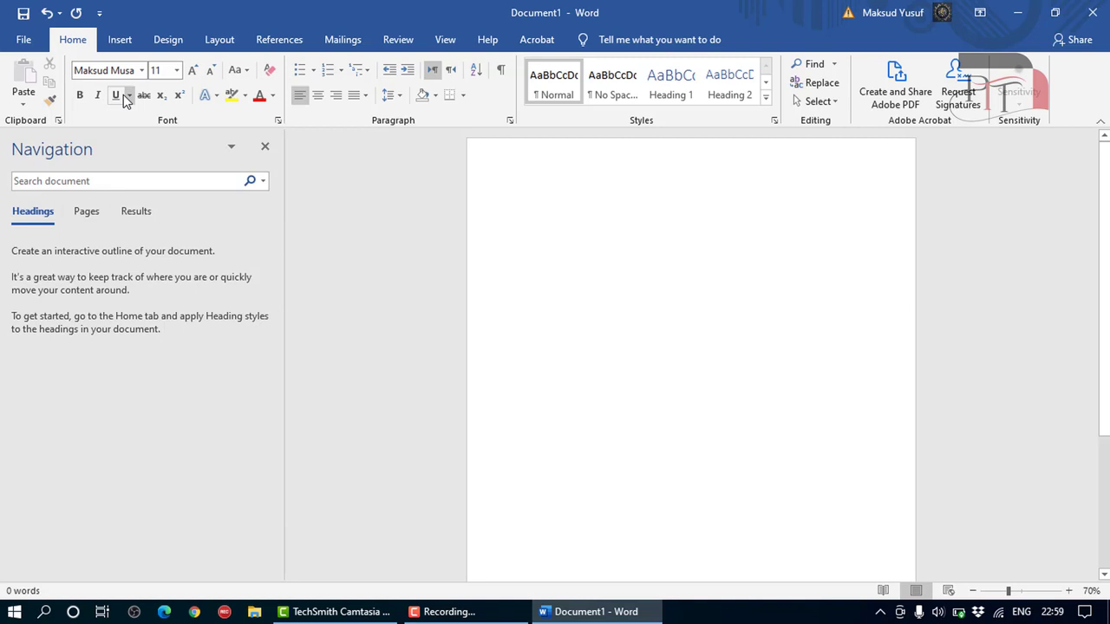
pyautogui.click(123, 70)
pyautogui.write('Maksud Y')
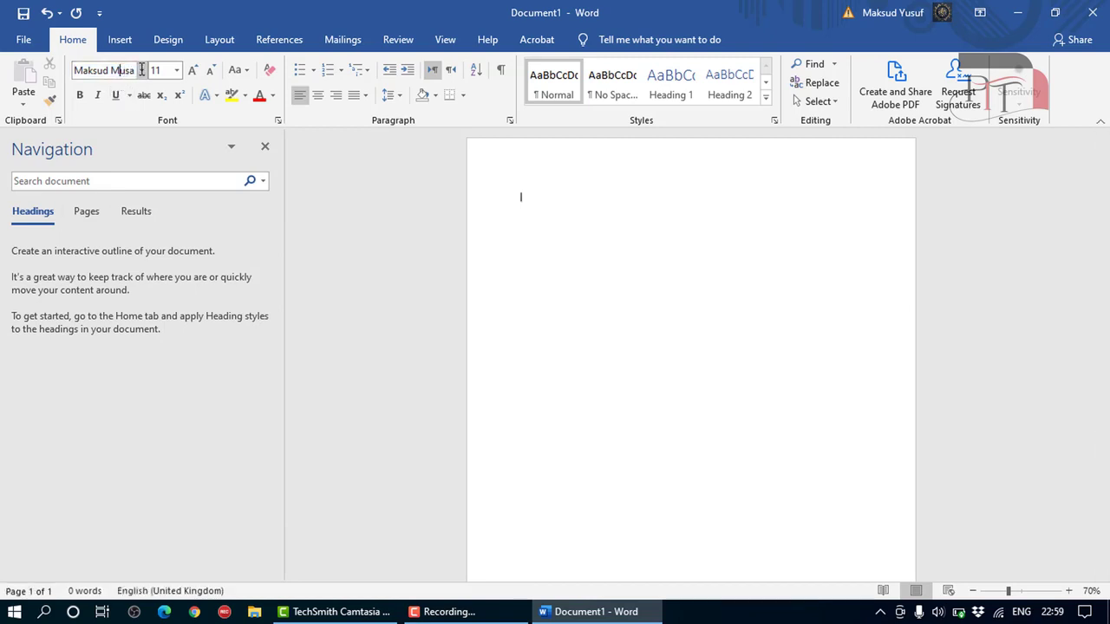
pyautogui.press('End')
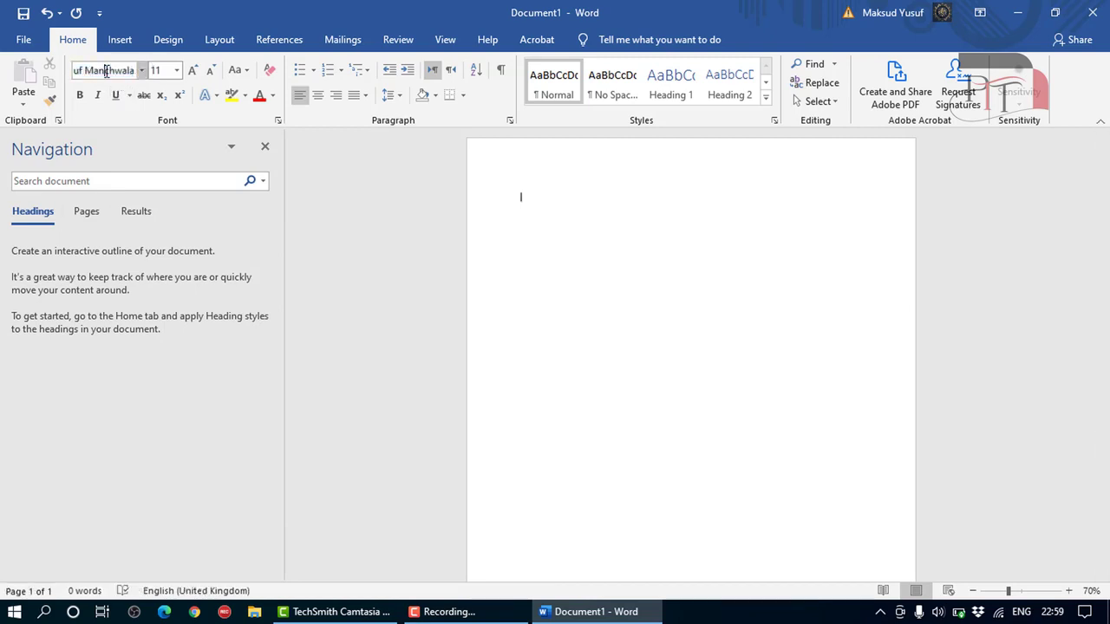
pyautogui.click(558, 205)
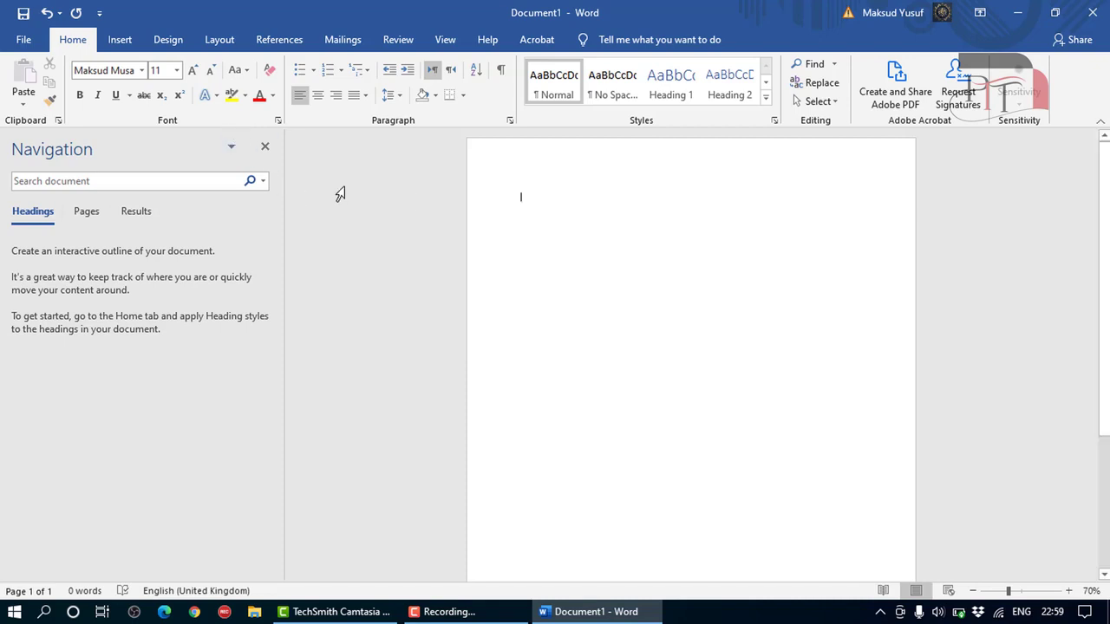
# Set the font size to 28
pyautogui.click(194, 70)
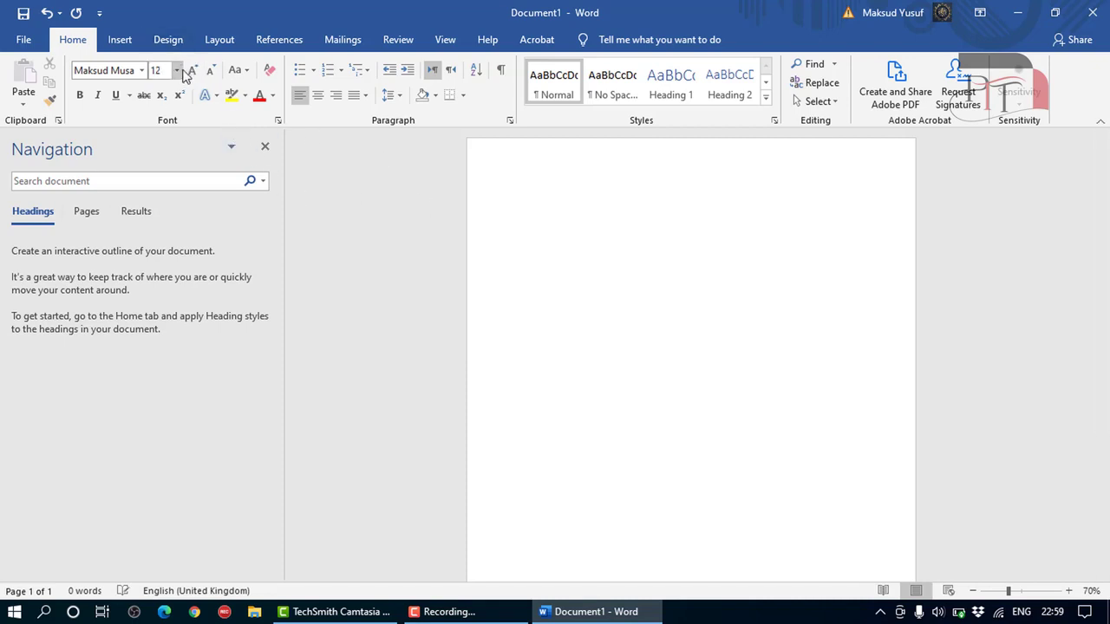
pyautogui.click(177, 71)
pyautogui.click(158, 274)
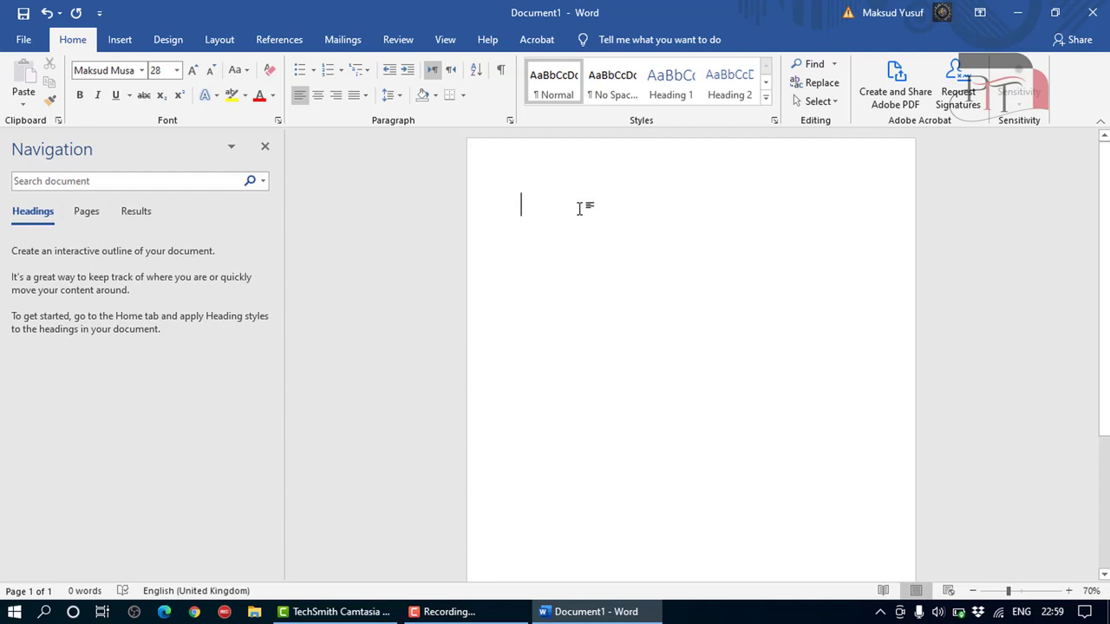
# Type 'બીસ્મીલ્લાહ' (bismillah in Gujarati) on the first line, fixing typos along the way
pyautogui.write('a')
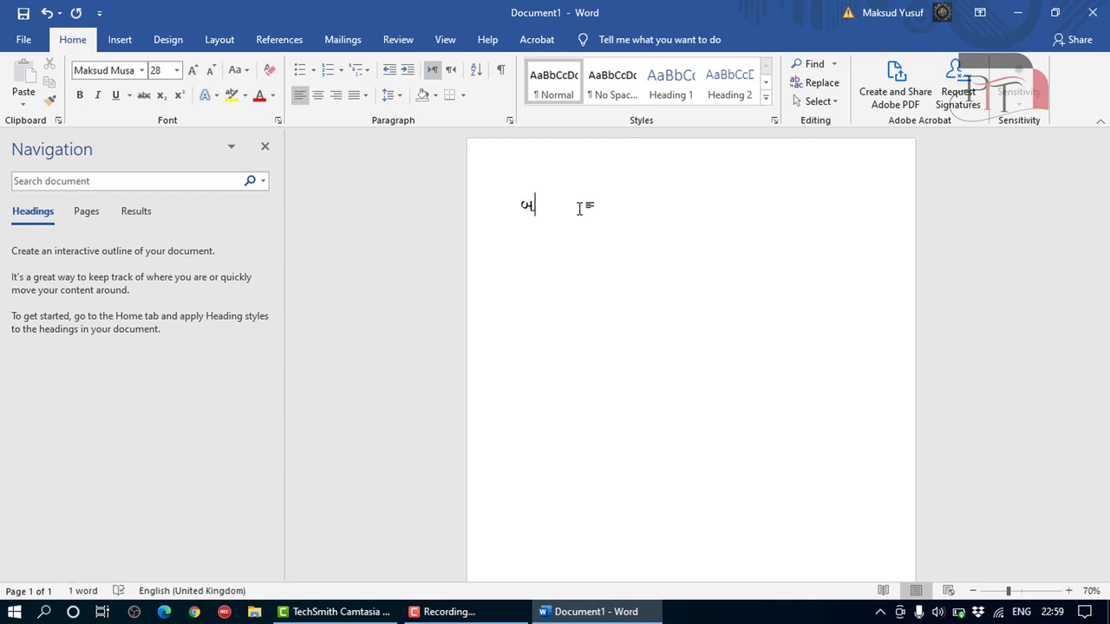
pyautogui.write('ી')
pyautogui.press('BackSpace')
pyautogui.write('ી')
pyautogui.press('BackSpace')
pyautogui.write('ીસ')
pyautogui.press('BackSpace')
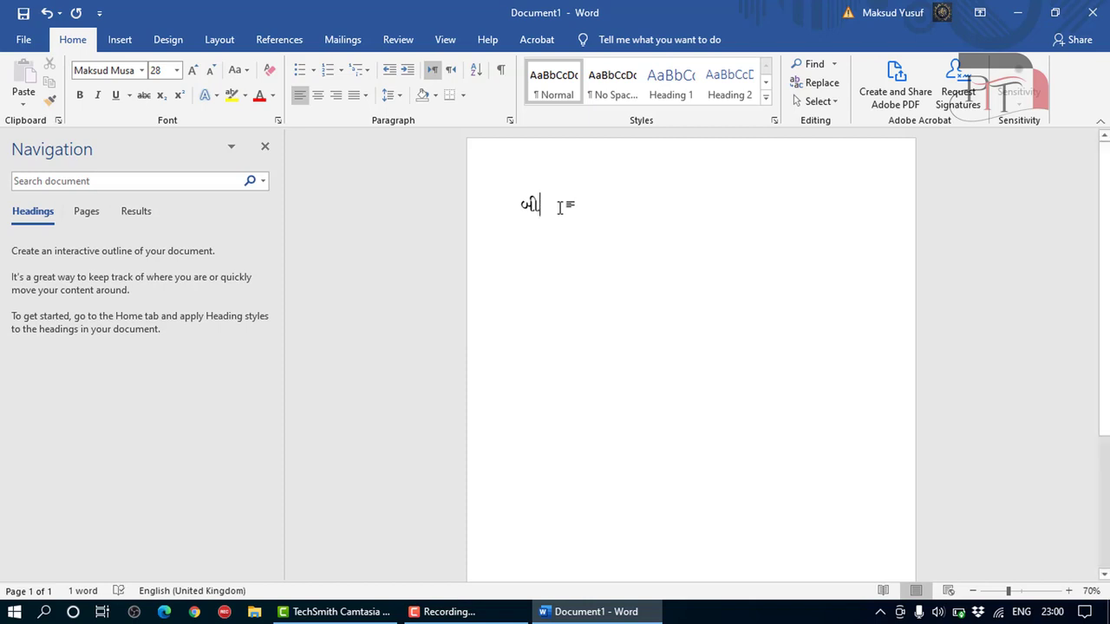
pyautogui.write('રમ')
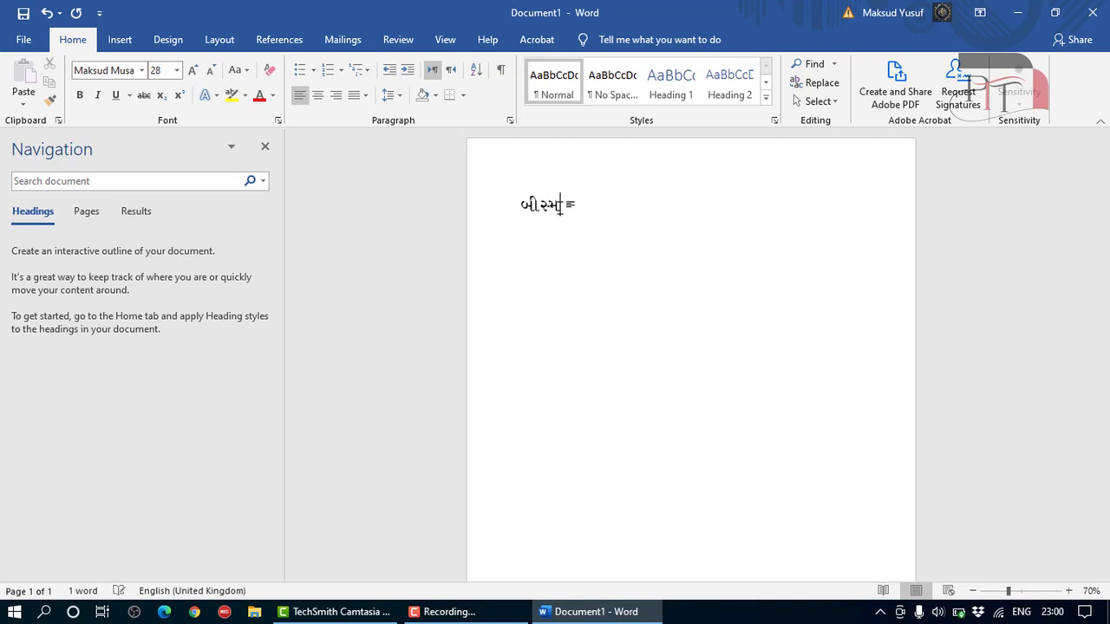
pyautogui.write('ી')
pyautogui.write('ક')
pyautogui.press('BackSpace')
pyautogui.write('ક')
pyautogui.write('્લ')
pyautogui.write('ા')
pyautogui.write('હ')
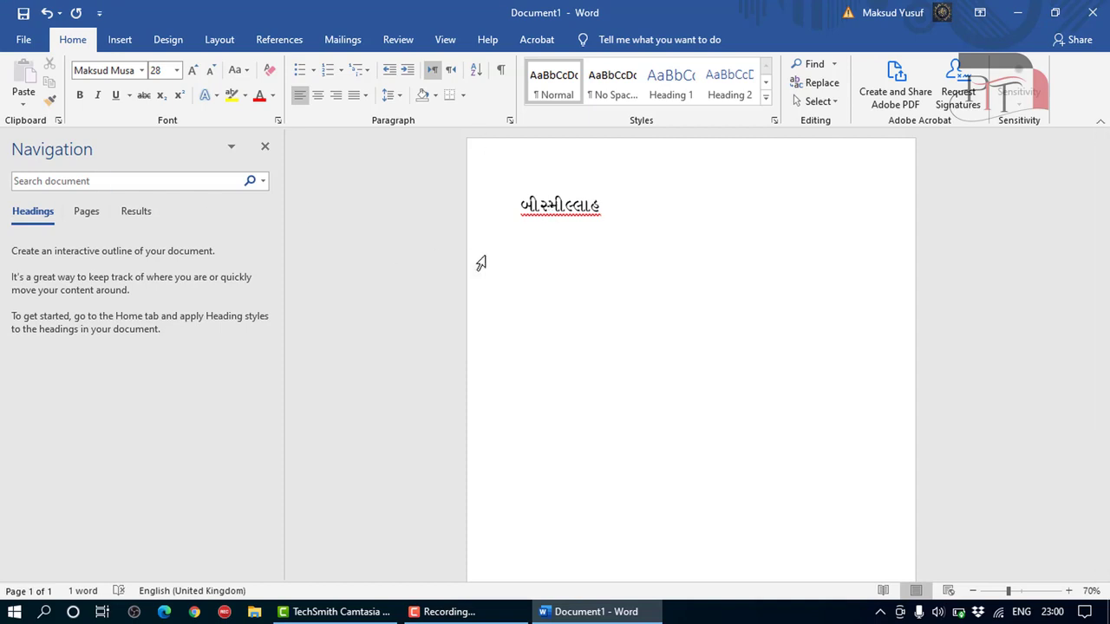
# Insert a small glyph and the Arabic bismillah calligraphy symbol from the Symbol dialog
pyautogui.click(120, 40)
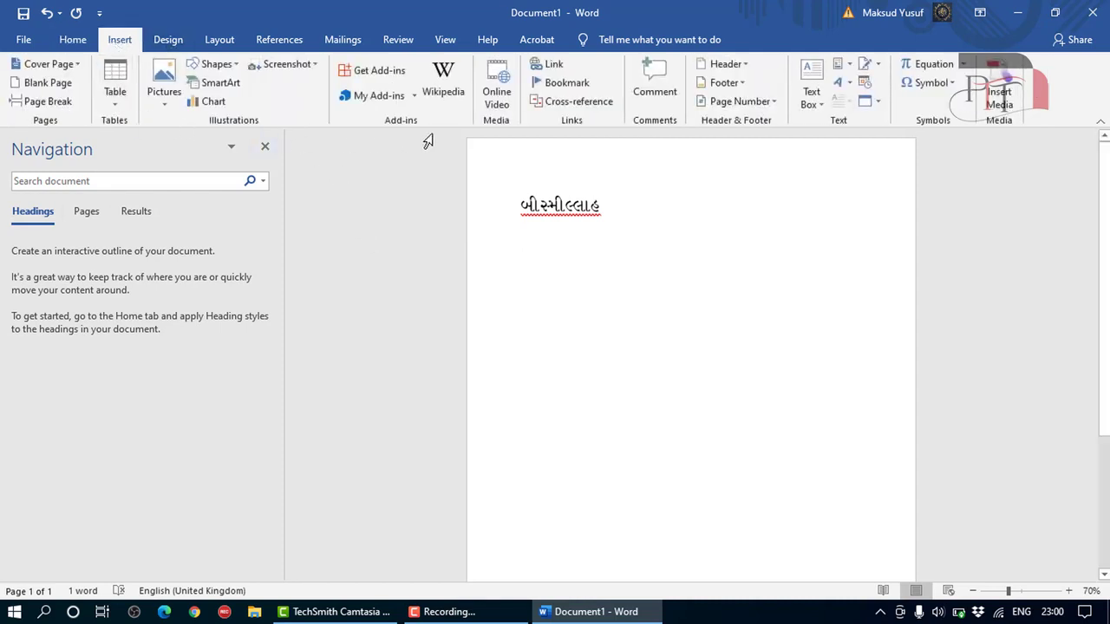
pyautogui.click(941, 84)
pyautogui.click(923, 206)
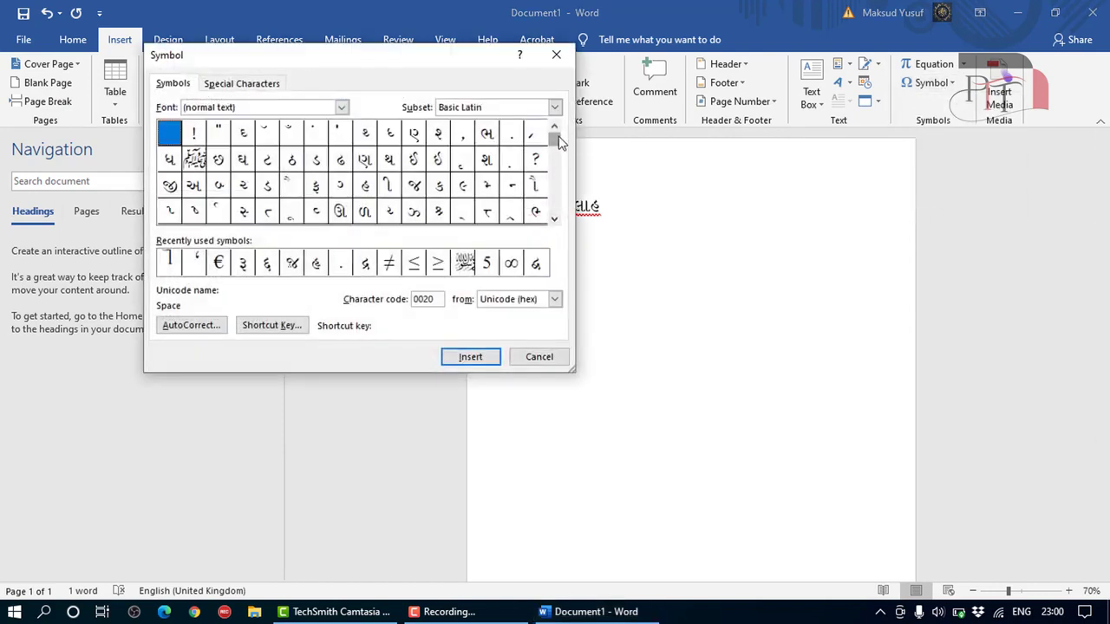
pyautogui.scroll(-1, 556, 187)
pyautogui.scroll(-3, 557, 191)
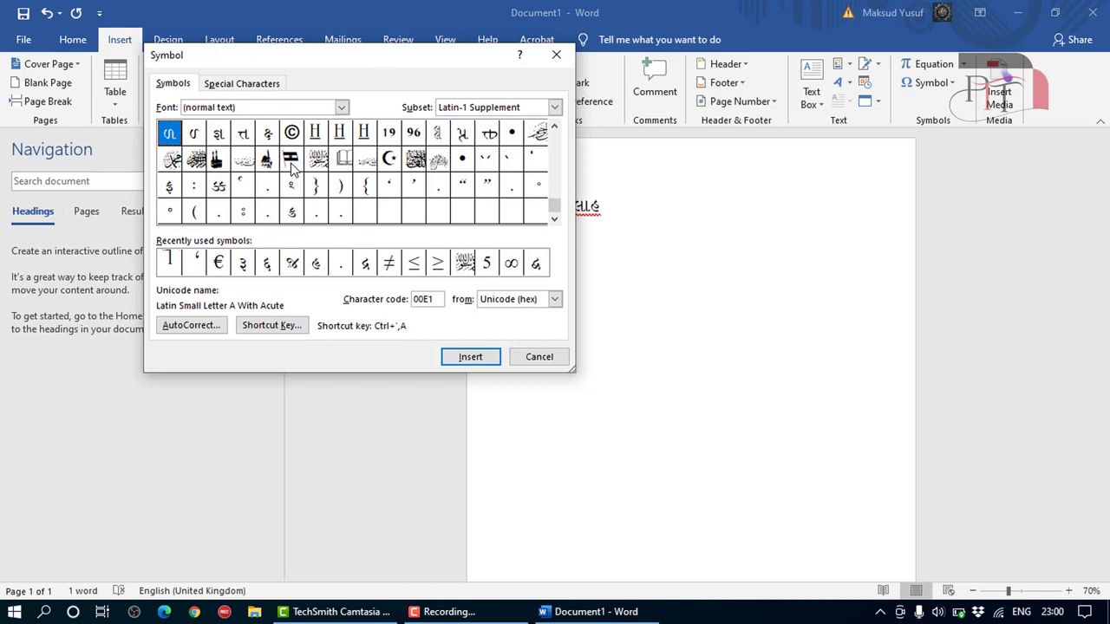
pyautogui.doubleClick(290, 160)
pyautogui.moveTo(387, 55)
pyautogui.mouseDown()
pyautogui.moveTo(228, 185)
pyautogui.moveTo(372, 39)
pyautogui.mouseUp()
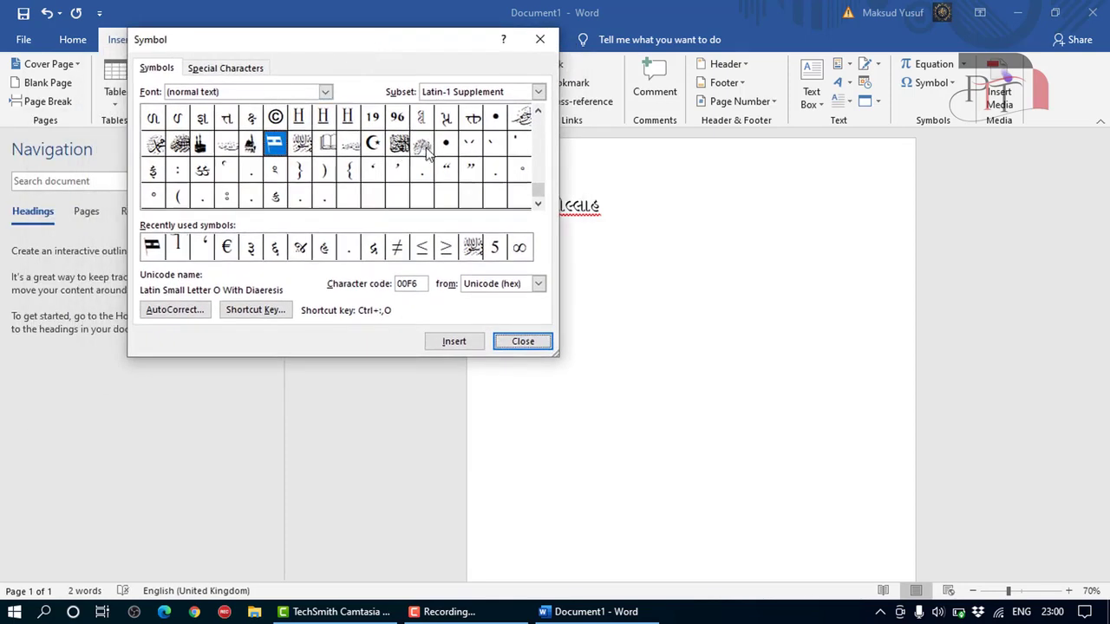
pyautogui.moveTo(425, 50); pyautogui.dragTo(327, 78)
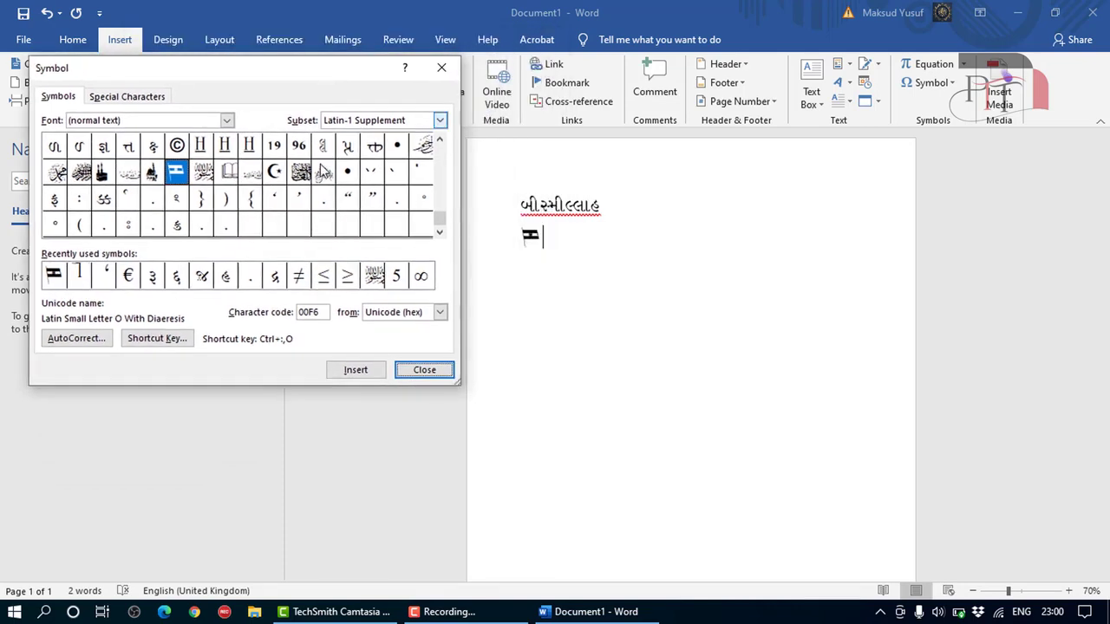
pyautogui.click(324, 174)
pyautogui.doubleClick(325, 175)
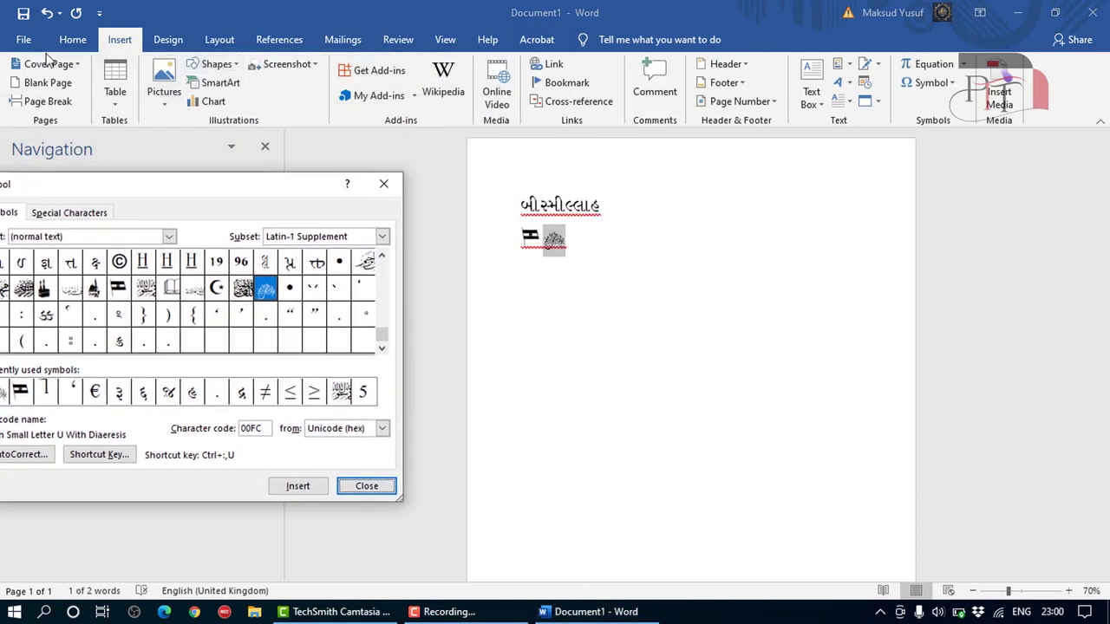
# Enlarge the bismillah calligraphy to 72 pt
pyautogui.click(73, 39)
pyautogui.click(177, 69)
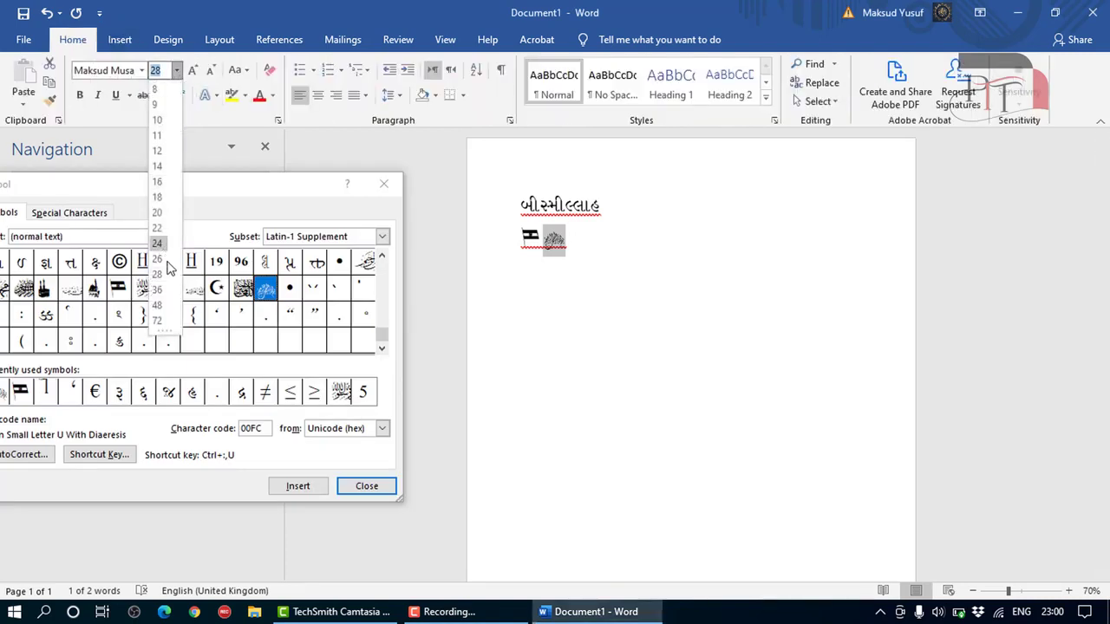
pyautogui.click(157, 321)
pyautogui.click(611, 269)
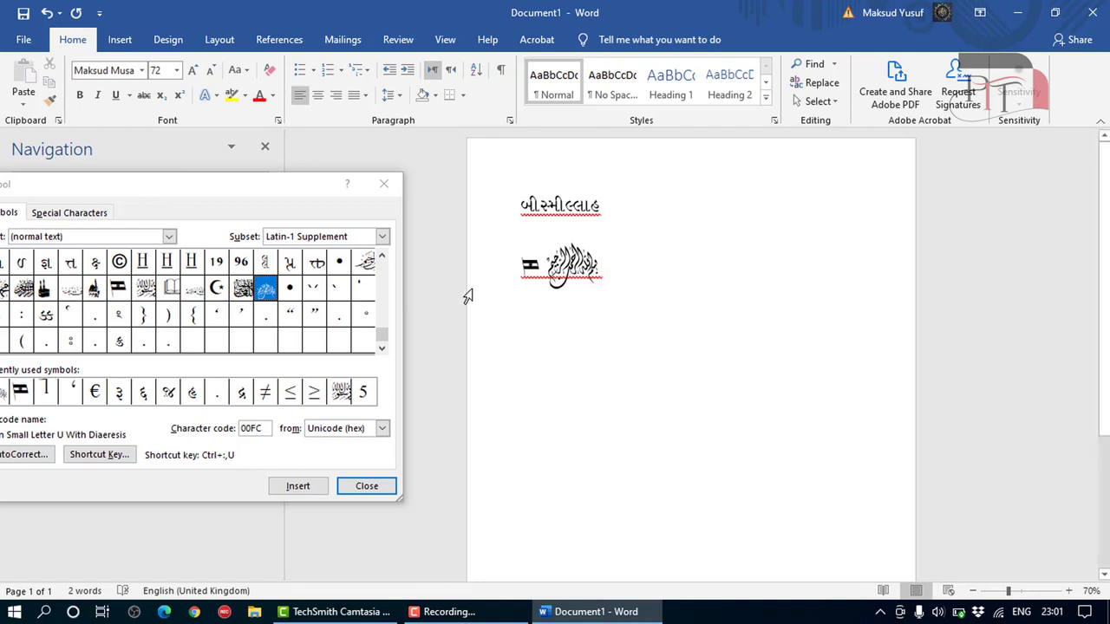
pyautogui.scroll(-1, 468, 297)
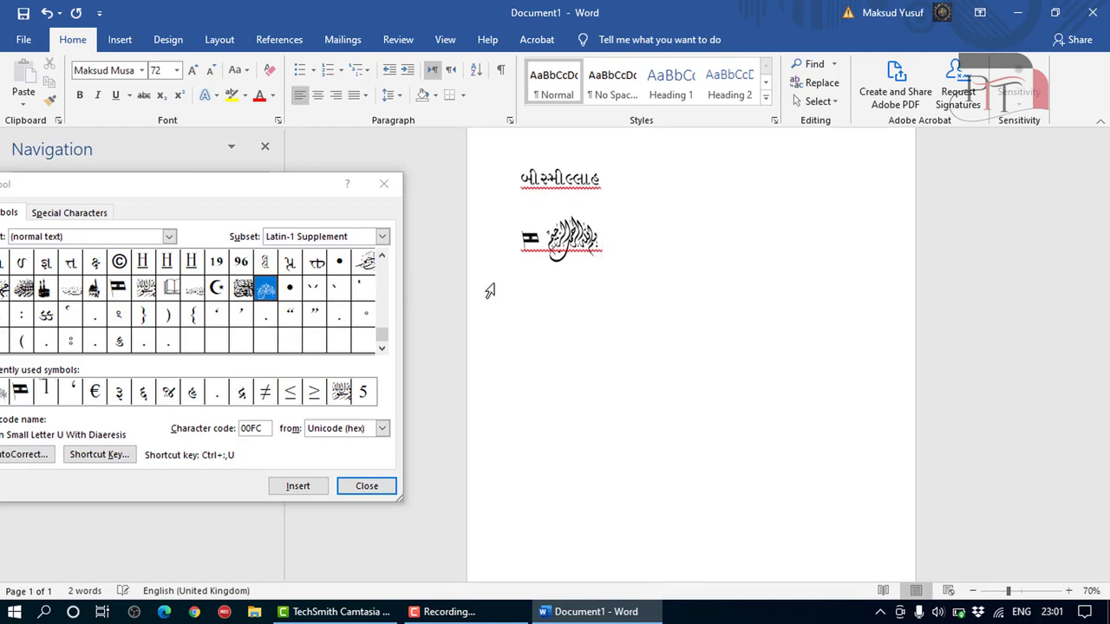
# Scroll the Symbol dialog's character grid to the Gujarati digits
pyautogui.moveTo(243, 182); pyautogui.dragTo(364, 68)
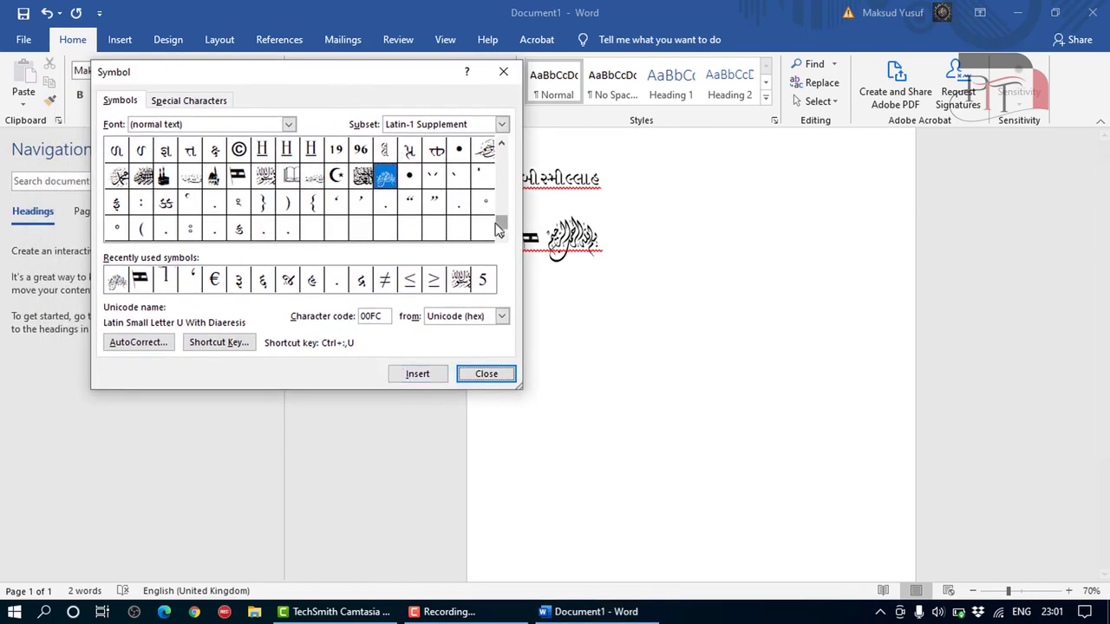
pyautogui.moveTo(499, 228); pyautogui.dragTo(502, 160)
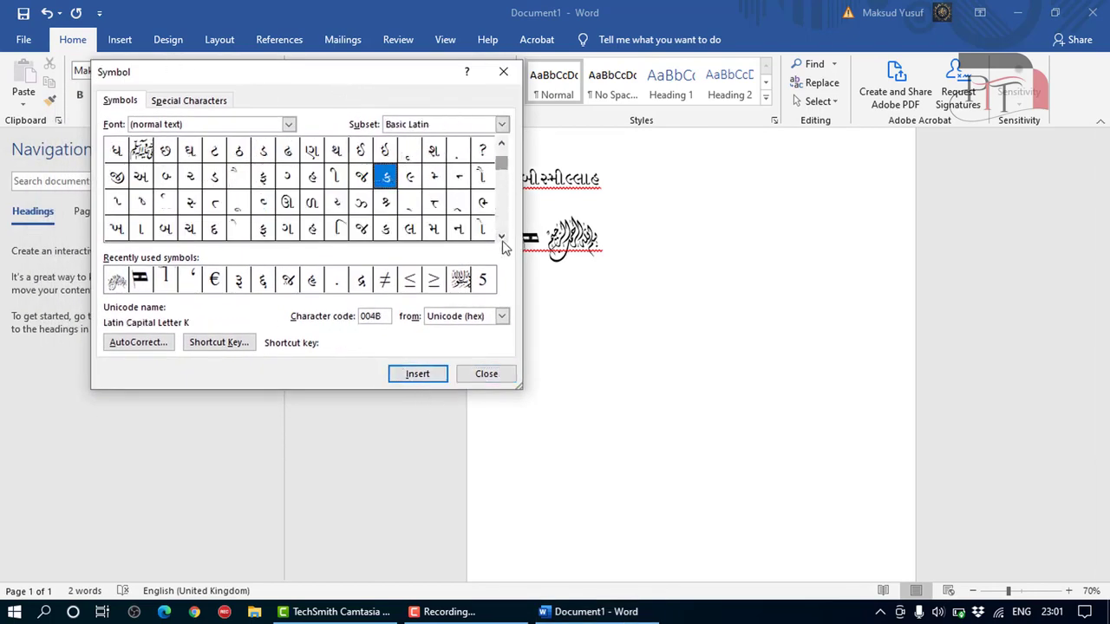
pyautogui.click(502, 237)
pyautogui.click(502, 236)
pyautogui.click(501, 237)
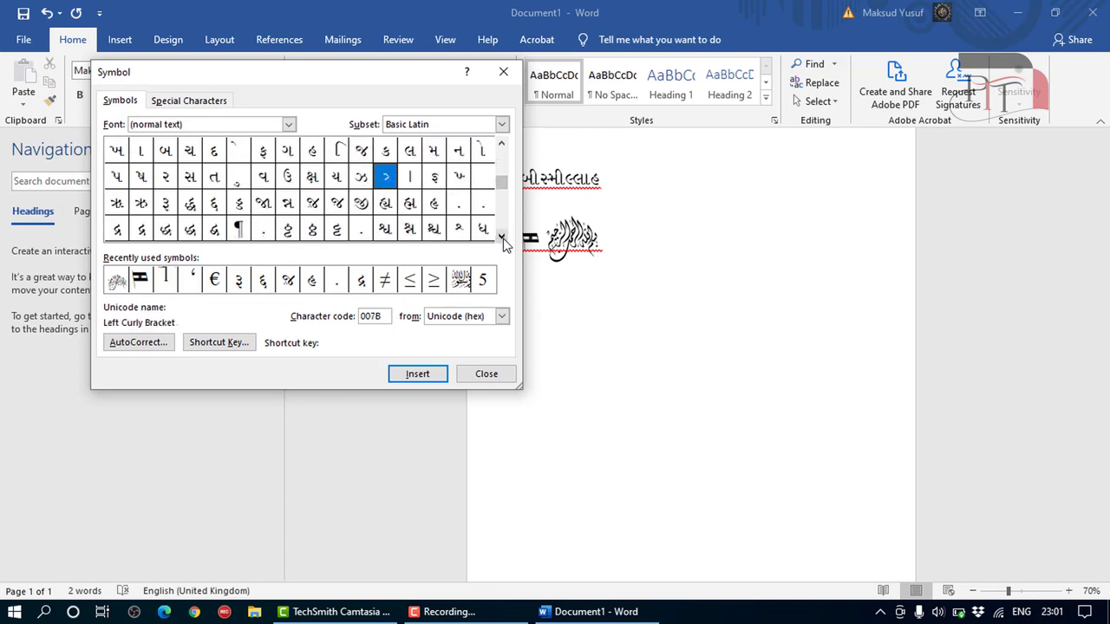
pyautogui.click(501, 237)
pyautogui.click(502, 237)
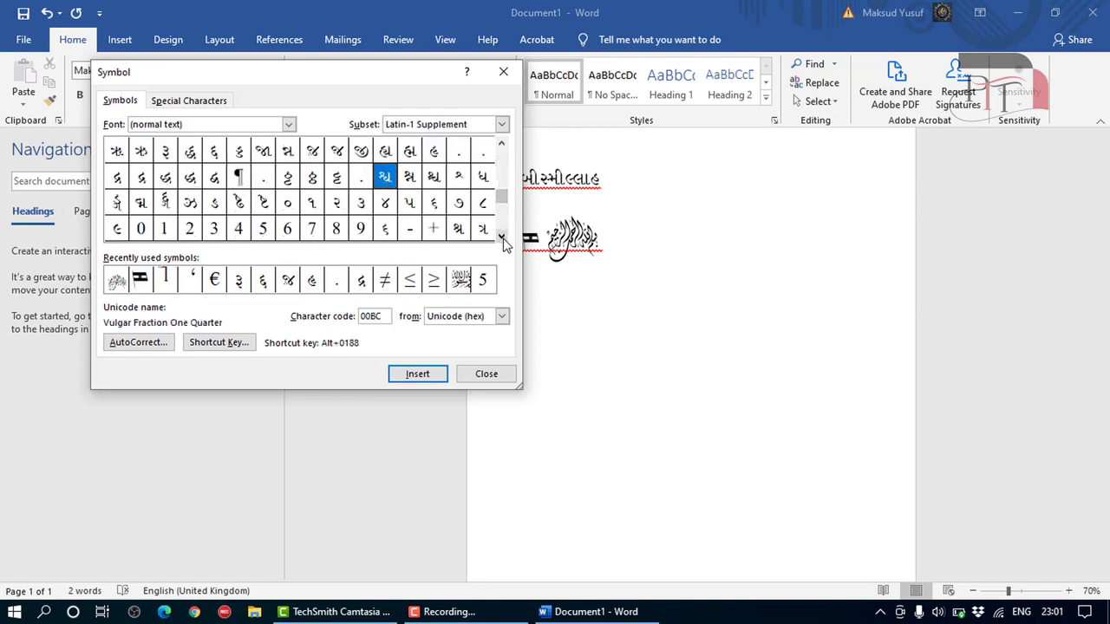
pyautogui.doubleClick(289, 206)
pyautogui.doubleClick(311, 205)
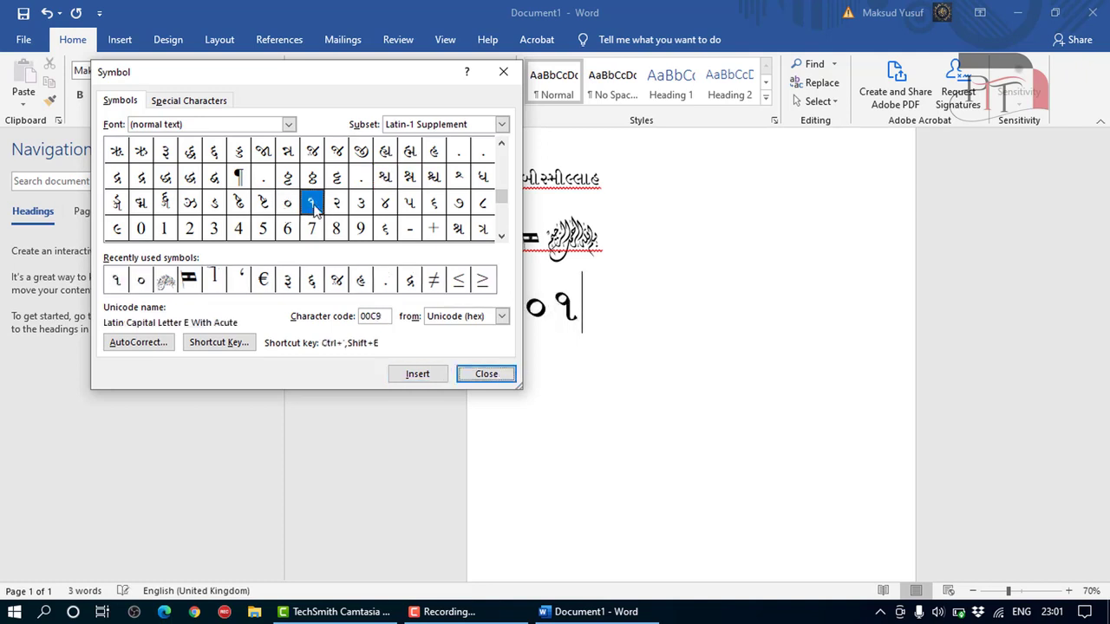
pyautogui.doubleClick(336, 203)
pyautogui.doubleClick(361, 204)
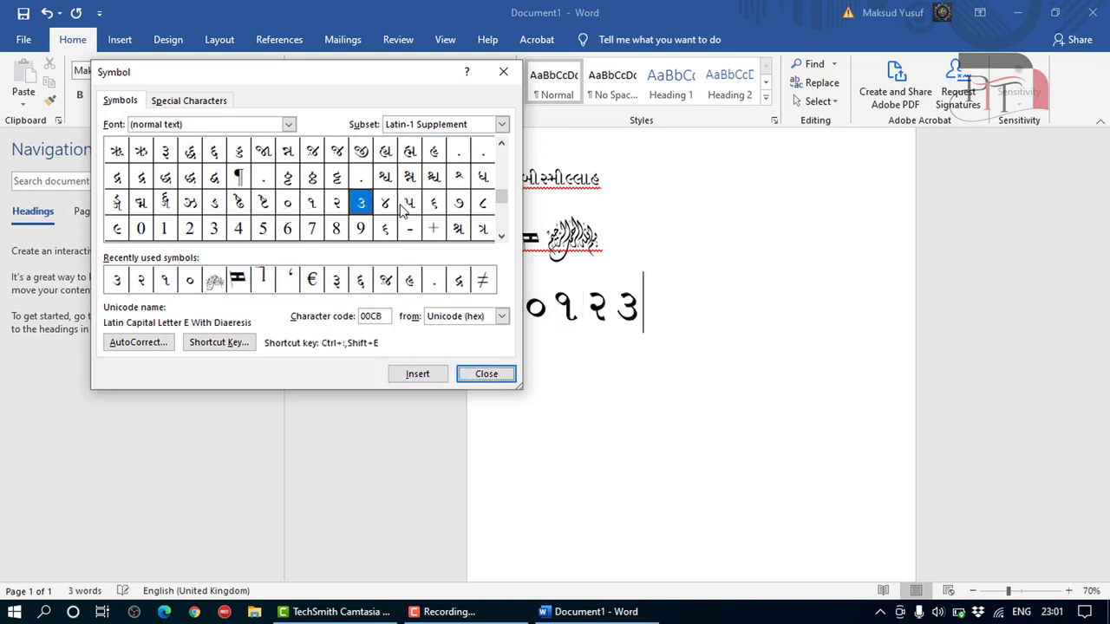
pyautogui.doubleClick(385, 204)
pyautogui.doubleClick(410, 205)
pyautogui.doubleClick(434, 205)
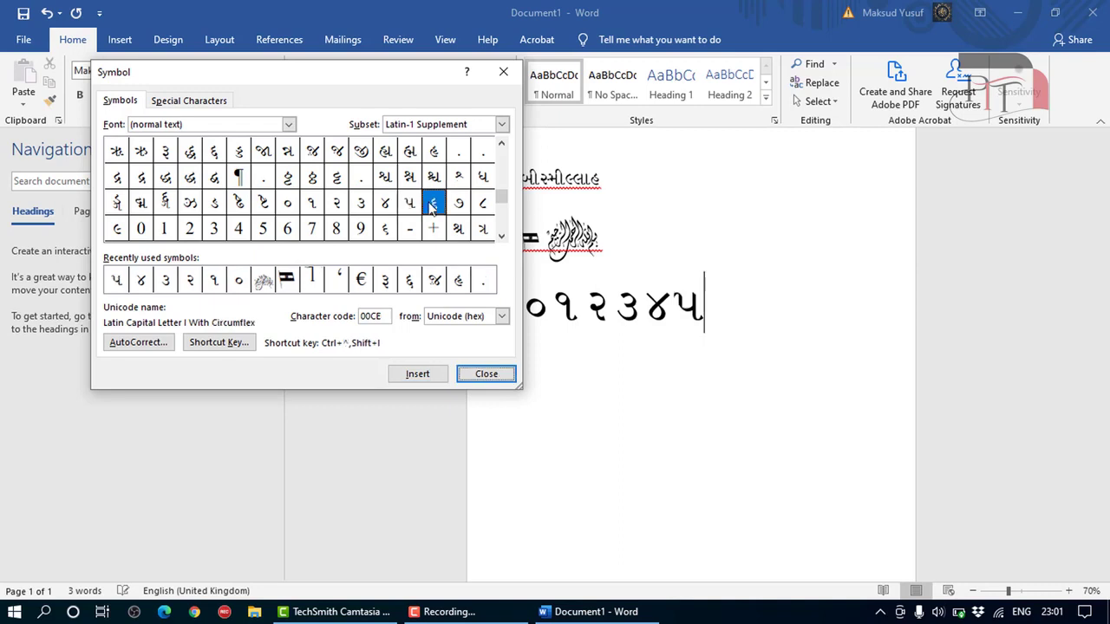
pyautogui.doubleClick(462, 206)
pyautogui.doubleClick(483, 205)
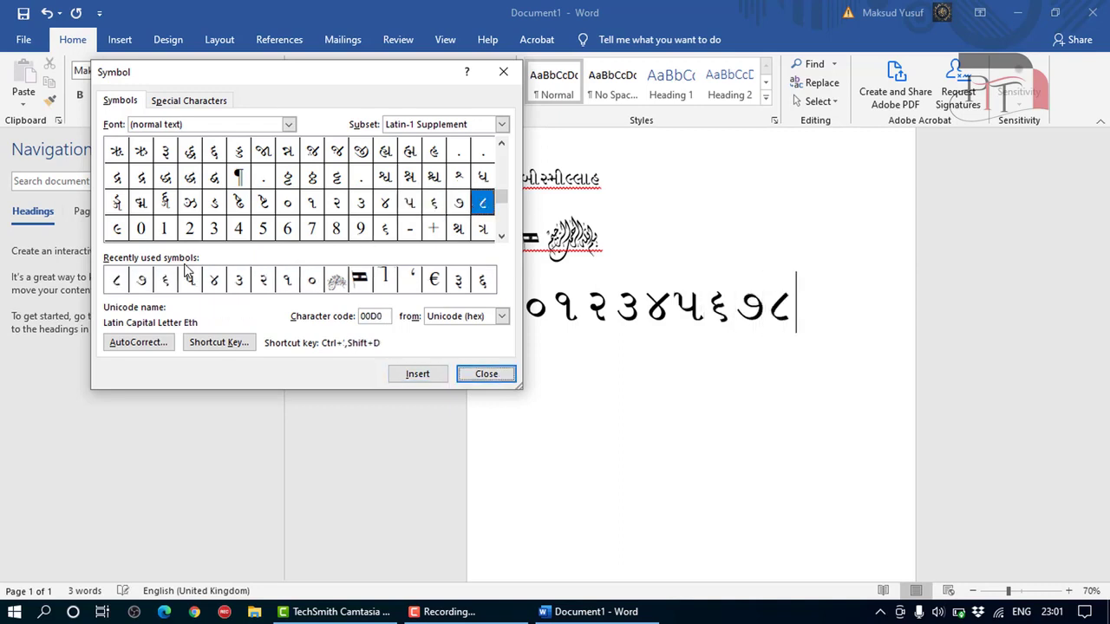
pyautogui.click(116, 231)
pyautogui.doubleClick(115, 230)
pyautogui.click(486, 374)
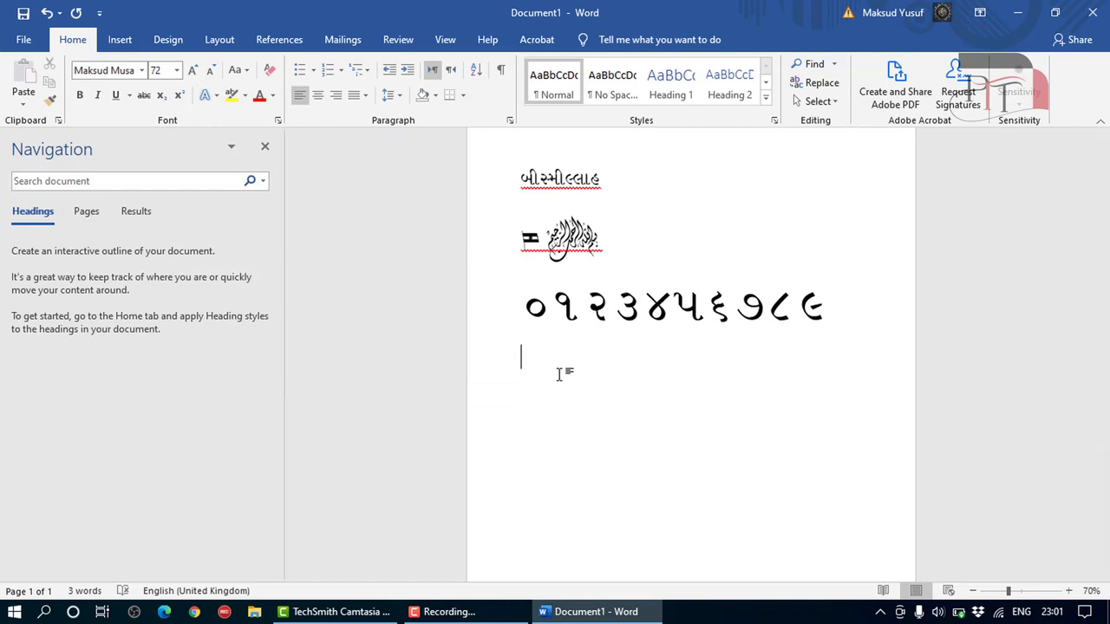
# Test the 's' key glyph, delete it, then type the Gujarati letters 'ઈઘટઠ'
pyautogui.write('s')
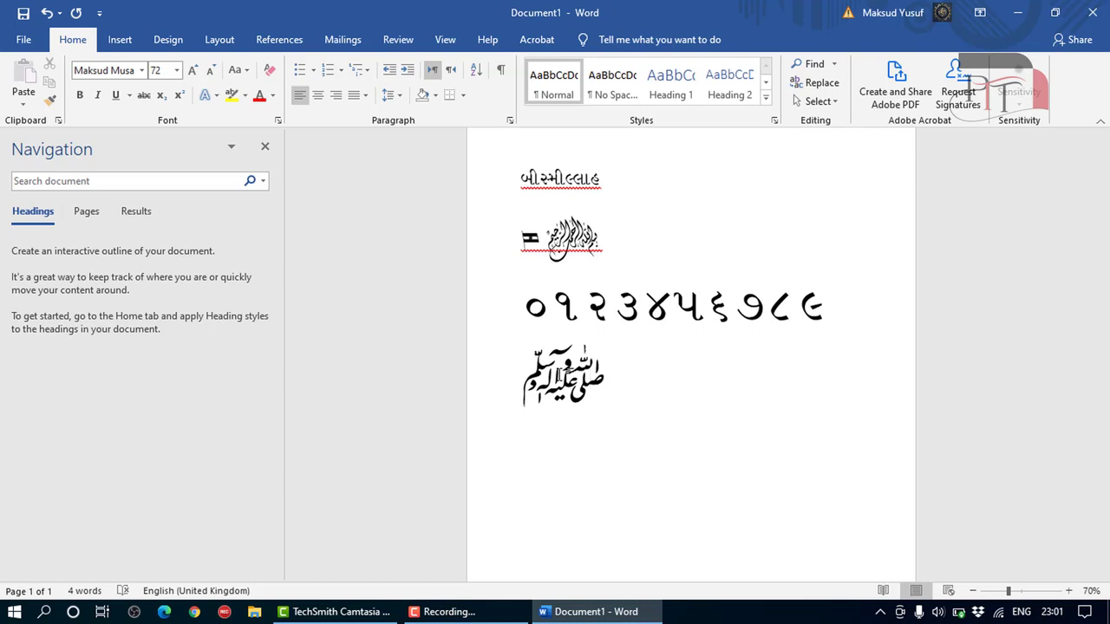
pyautogui.press('BackSpace')
pyautogui.write('ઈ')
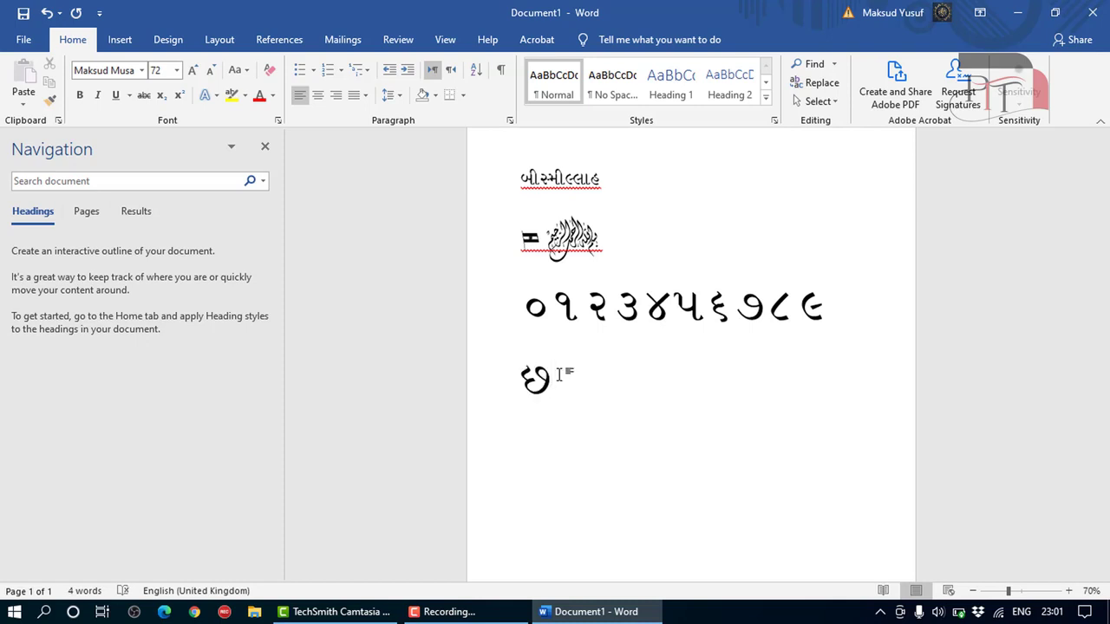
pyautogui.write('ઘટઠ')
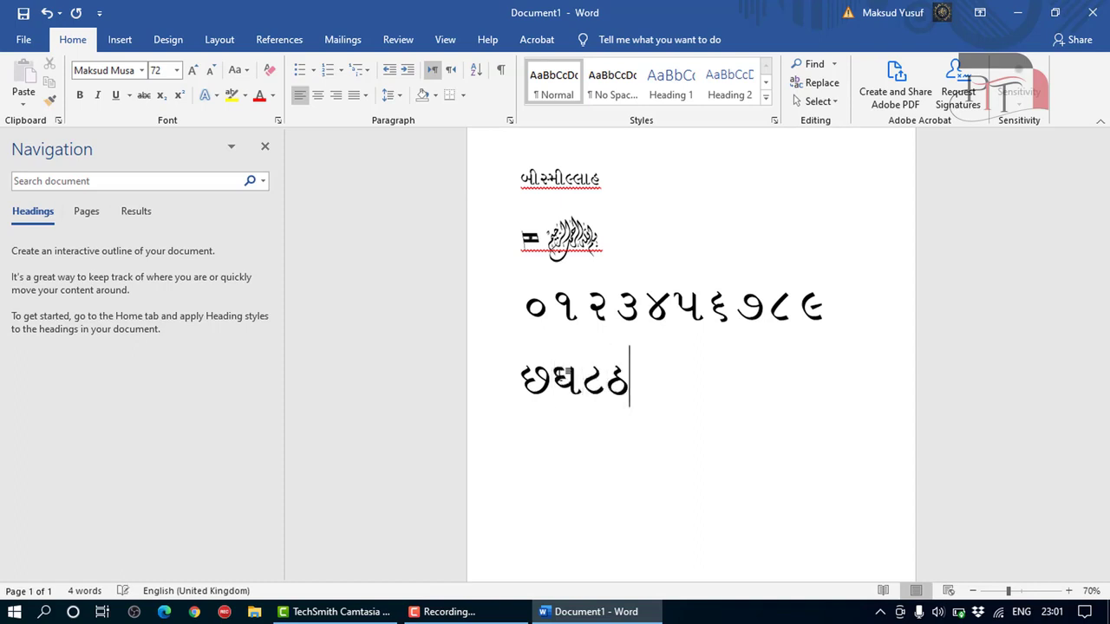